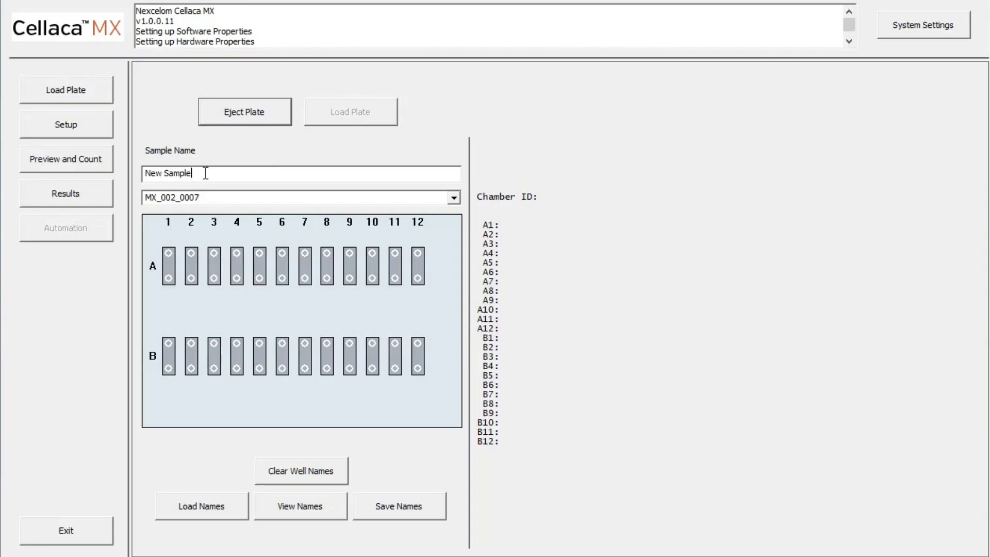
Step: Name the sample 'Sample A' and mark all 24 wells, A1–B12, as samples
drag(205, 173, 105, 172)
text(Sample A)
click(86, 127)
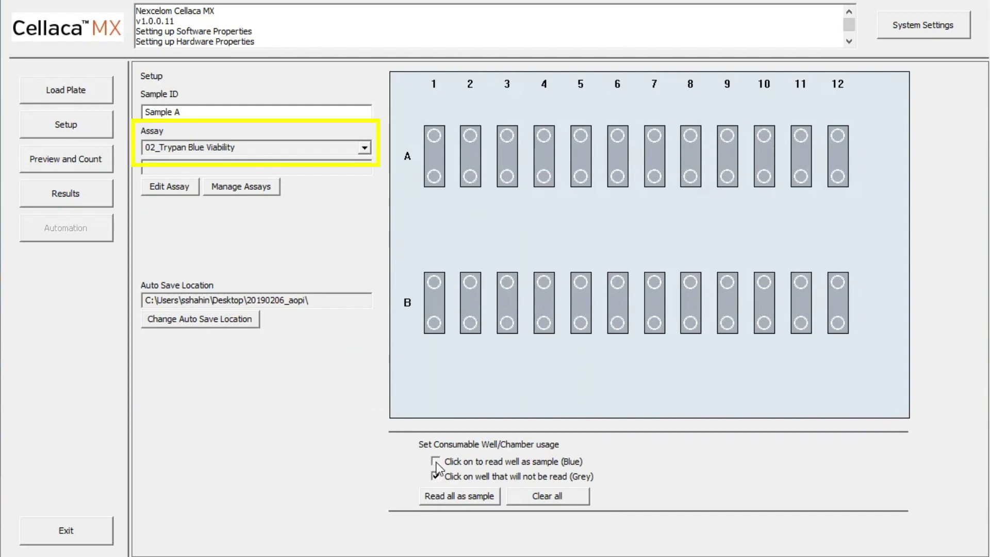
drag(438, 160, 839, 329)
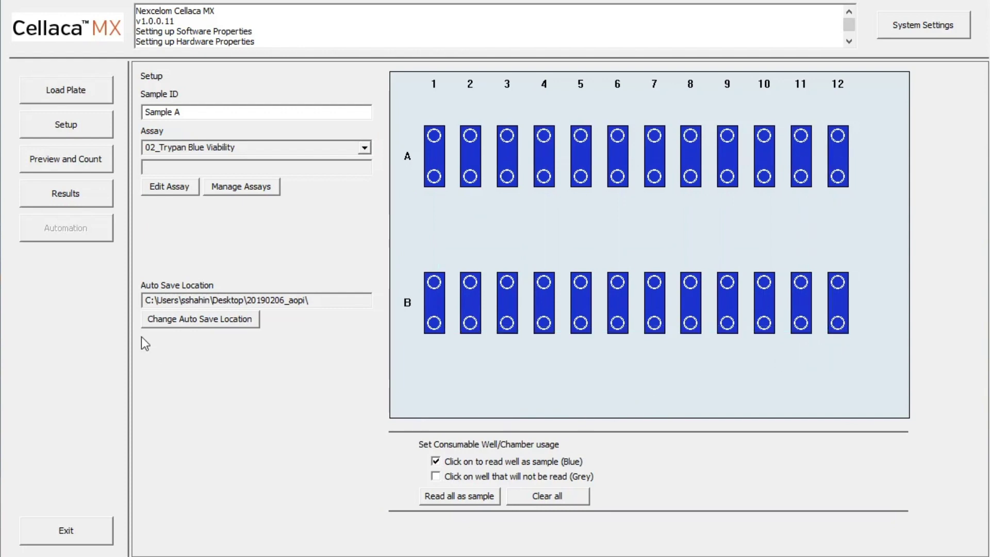
click(69, 165)
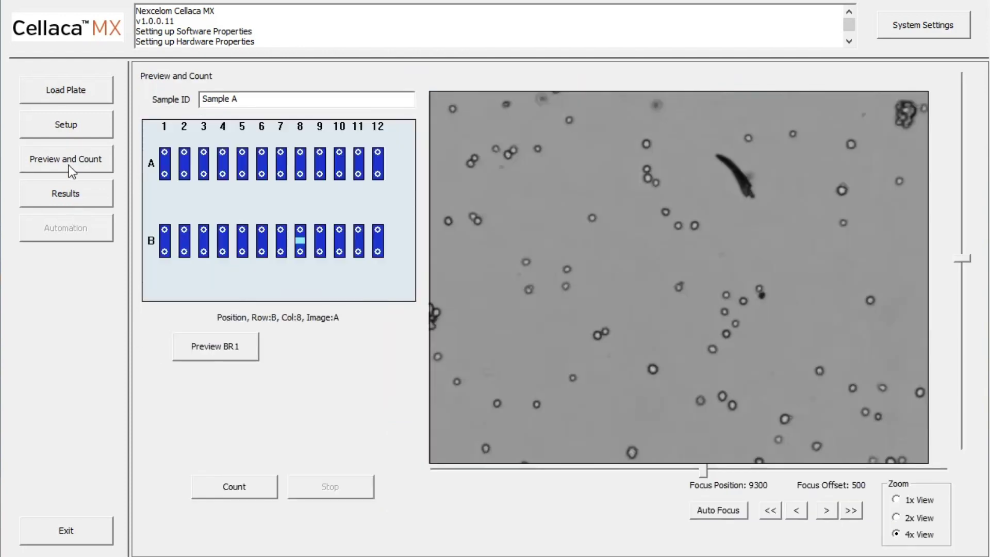
Step: Auto-focus the brightfield preview on well A1, then count all 24 sample chambers
click(166, 164)
click(206, 345)
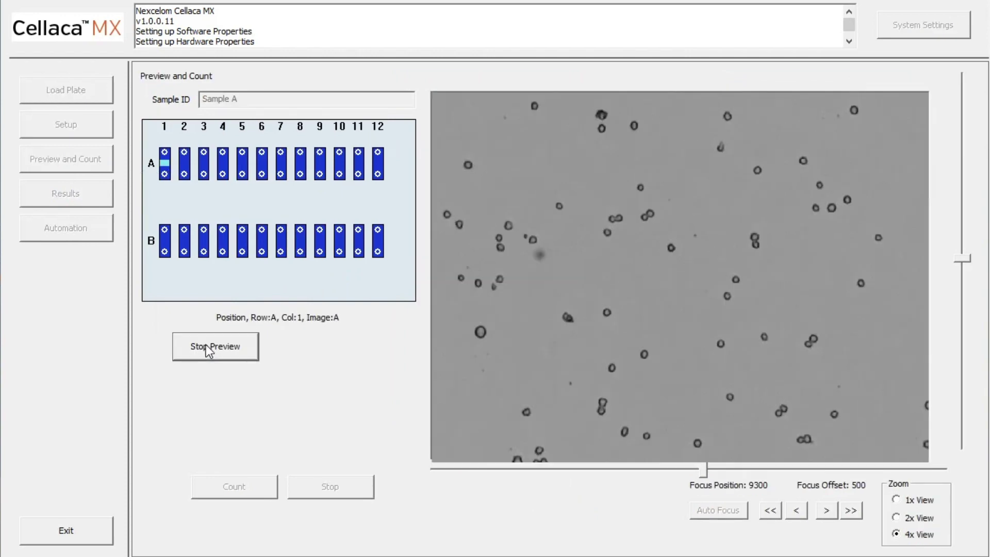
click(206, 346)
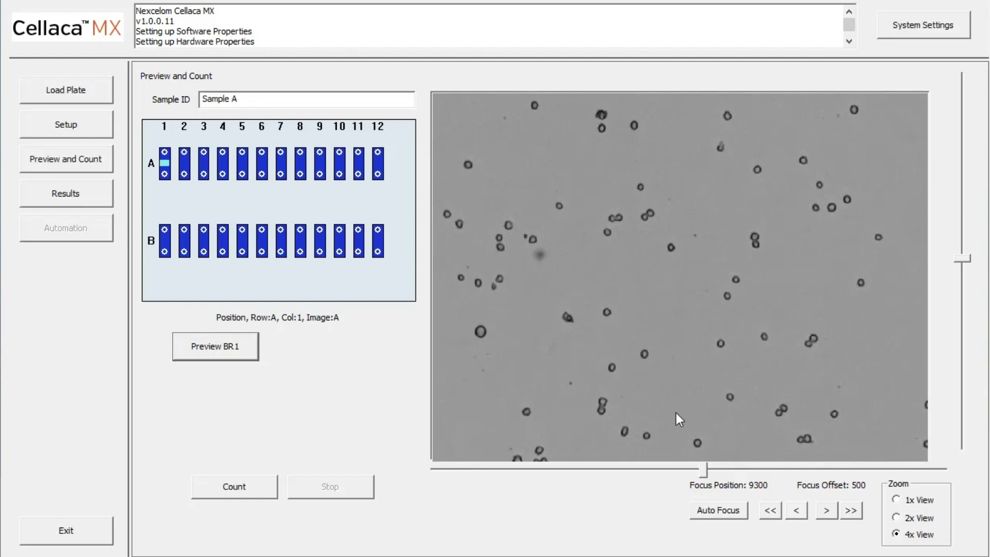
click(716, 511)
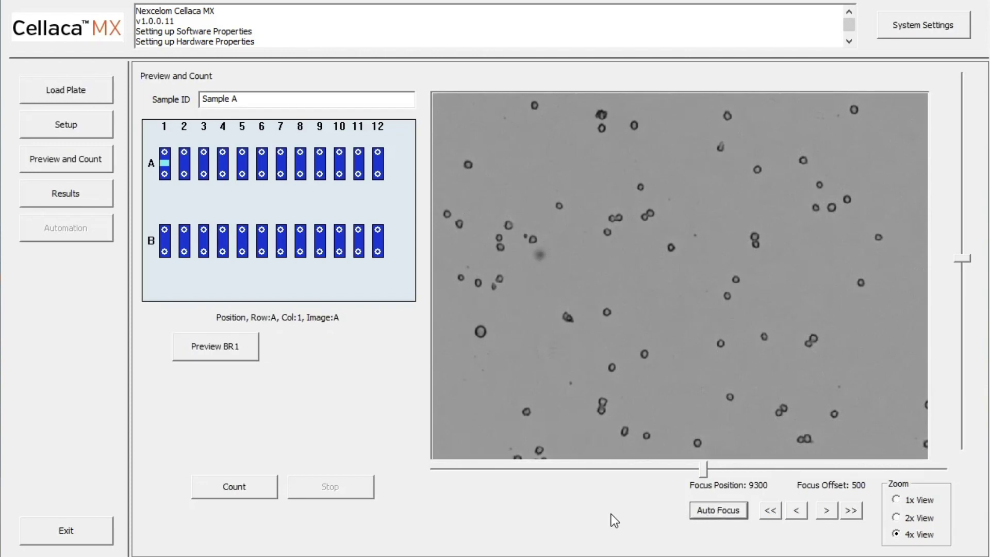
click(225, 345)
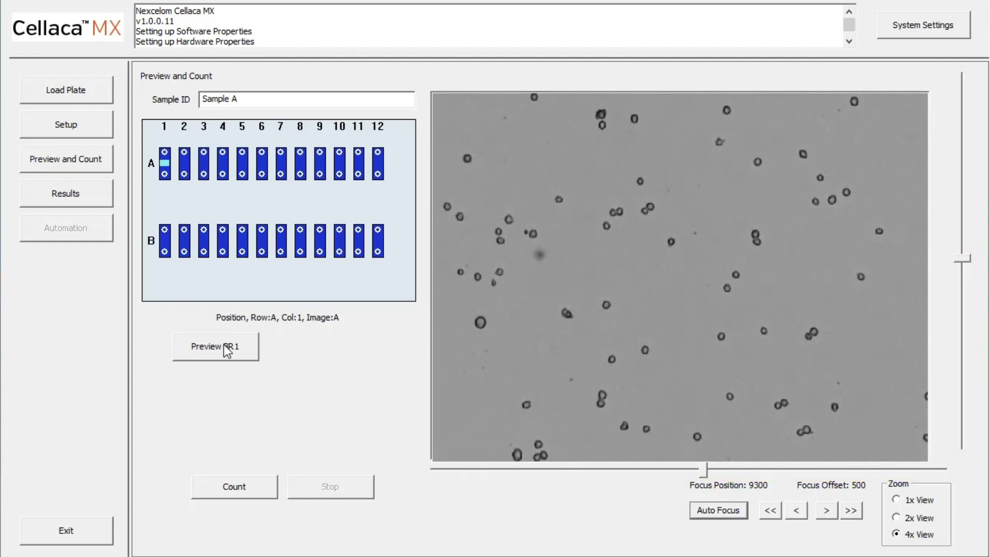
click(227, 486)
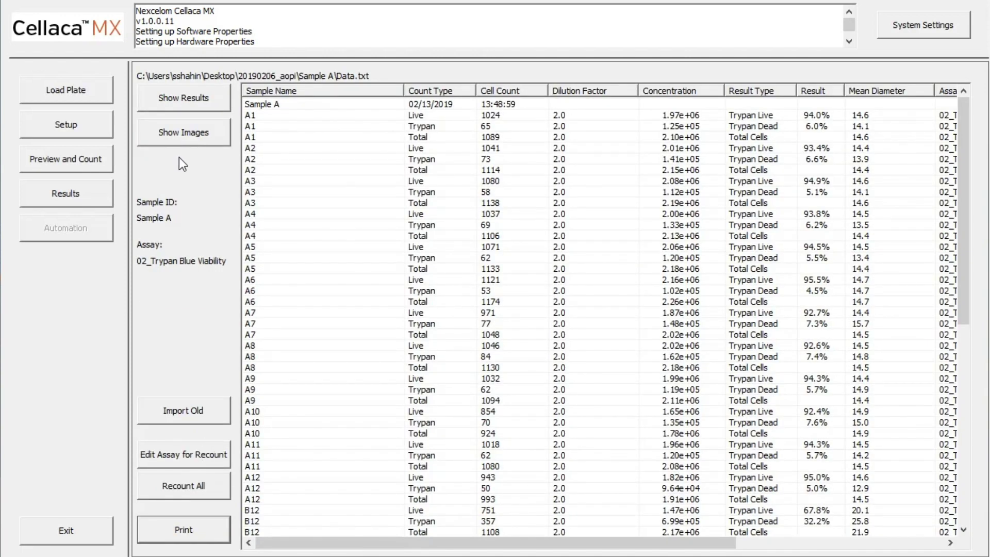
Step: Review 4x counted-cell images for wells A5, B9 and A7, then return to the results table
click(179, 138)
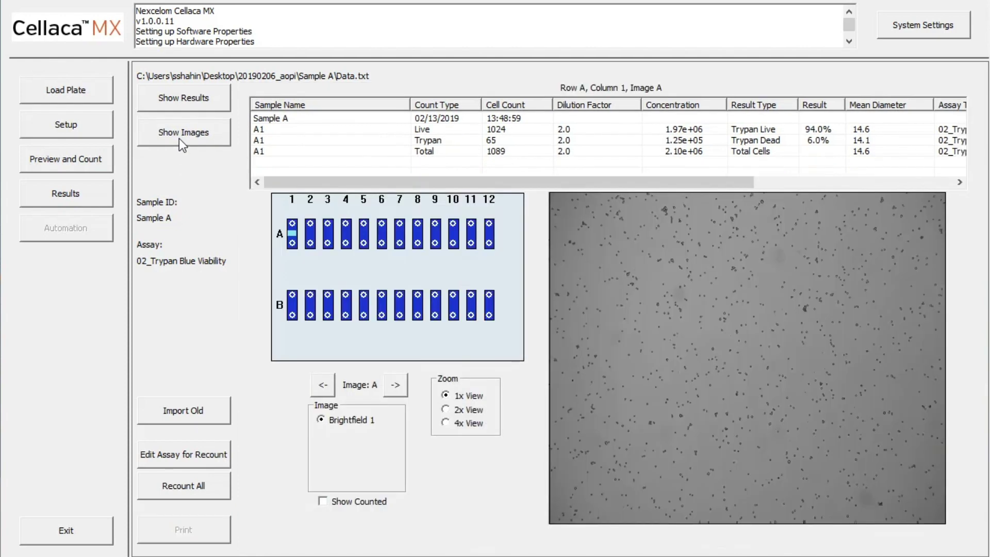
click(364, 233)
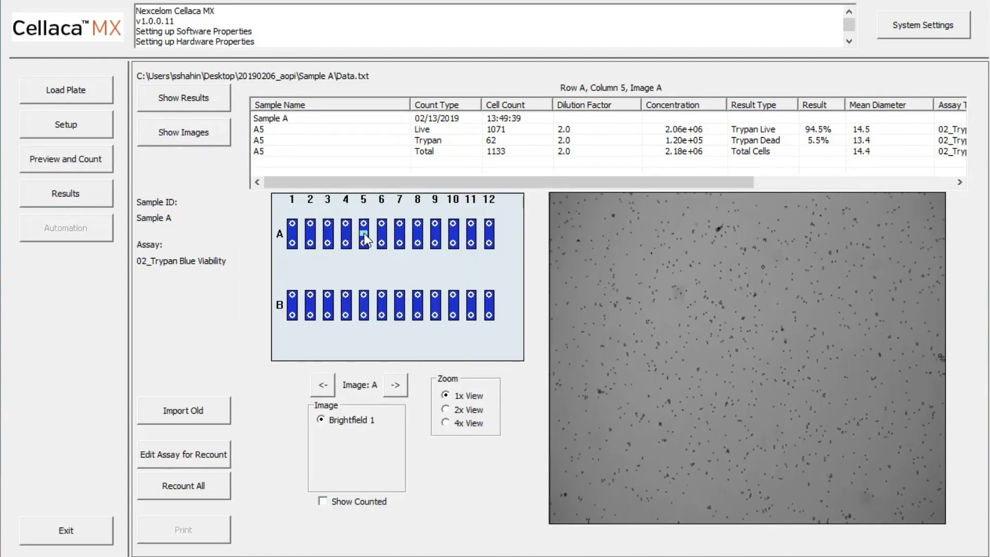
click(446, 424)
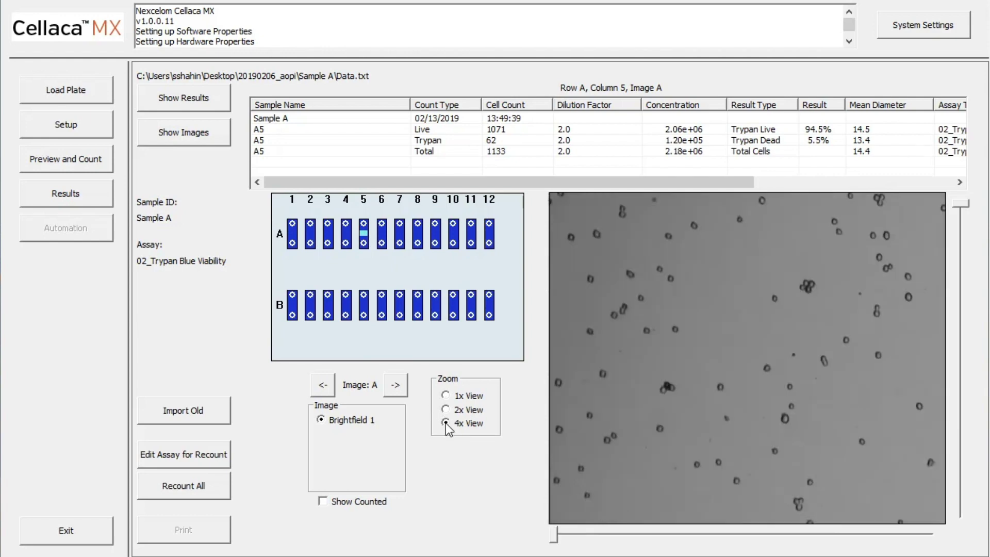
click(323, 501)
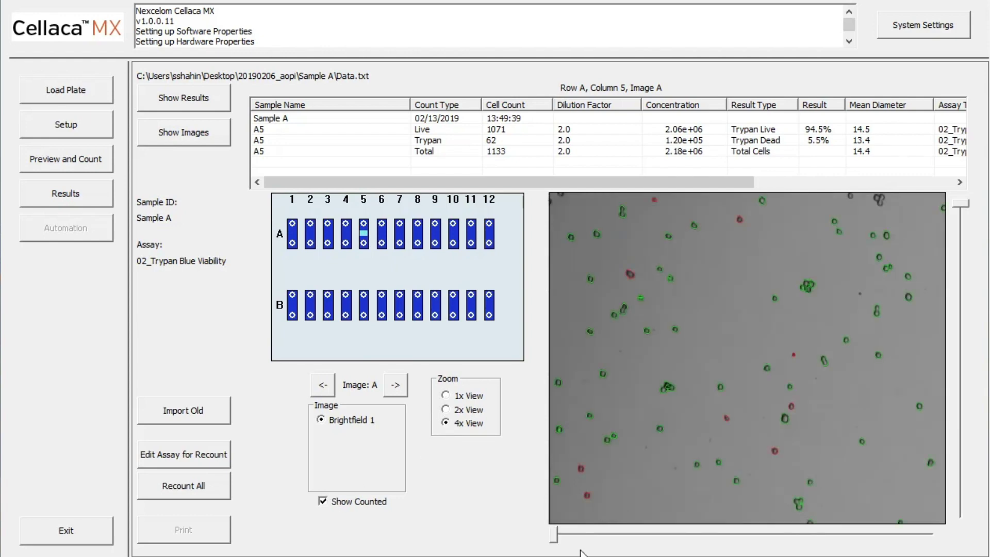
click(437, 308)
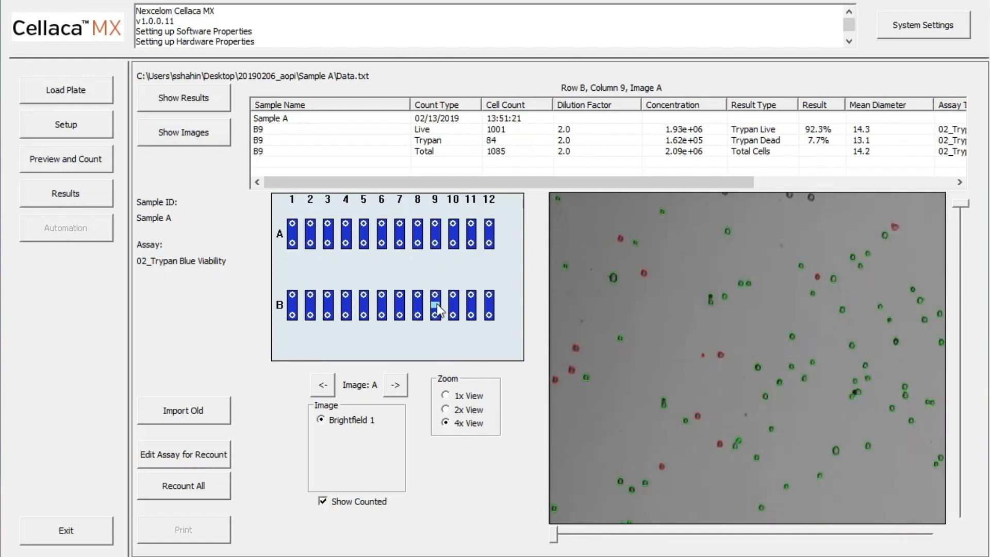
drag(557, 534, 732, 533)
drag(966, 206, 969, 414)
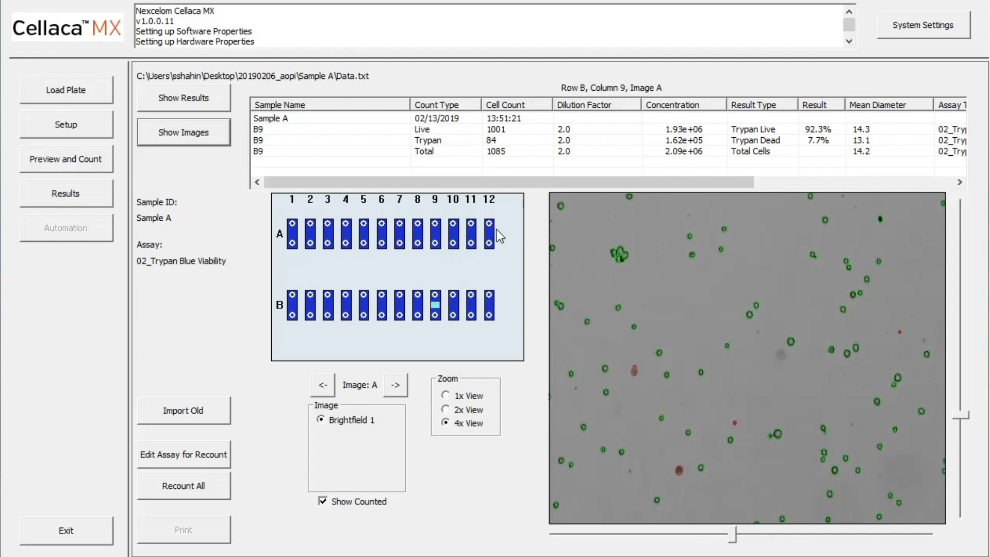
click(401, 235)
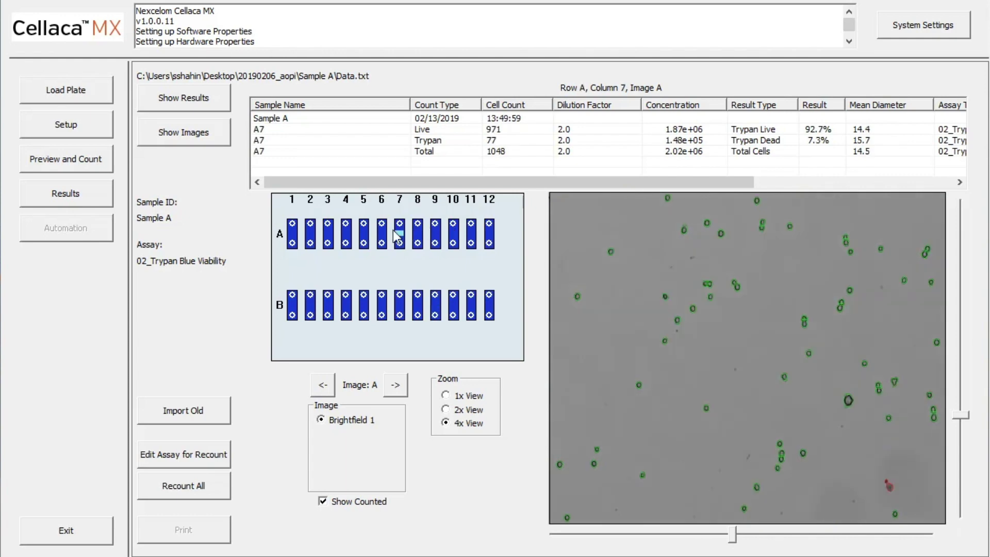
click(202, 103)
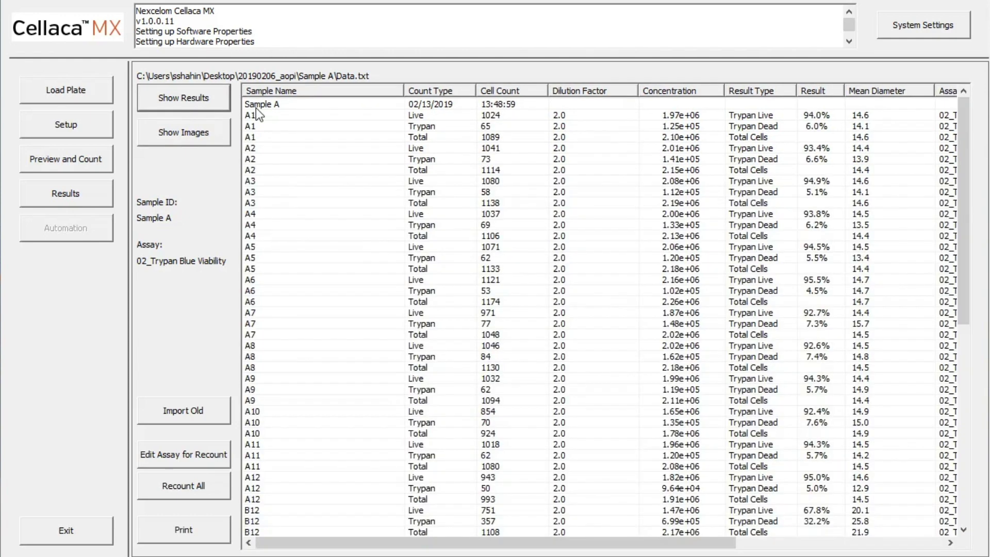
drag(961, 236, 926, 446)
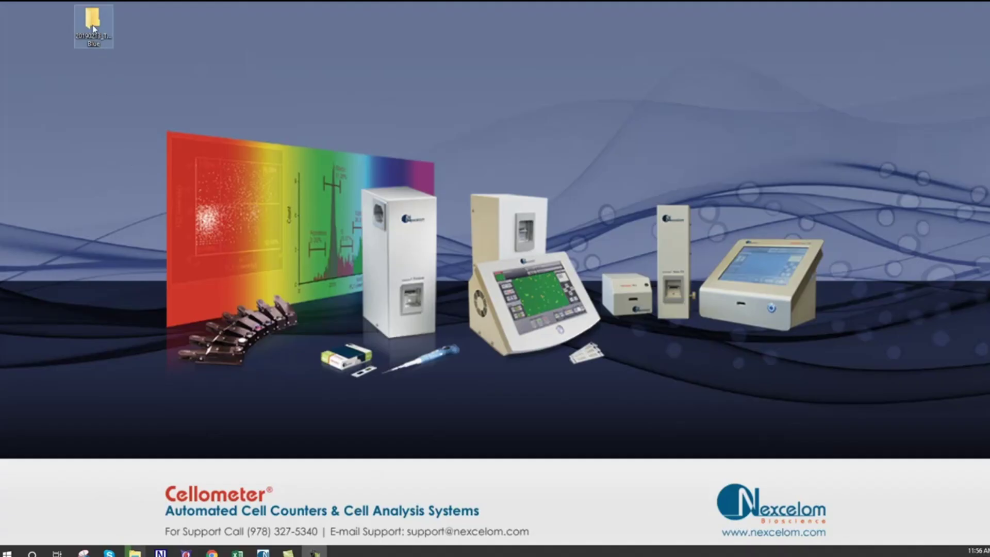
Step: Open Data.txt from the Sample A folder in 20190213_Trypan Blue
double_click(94, 28)
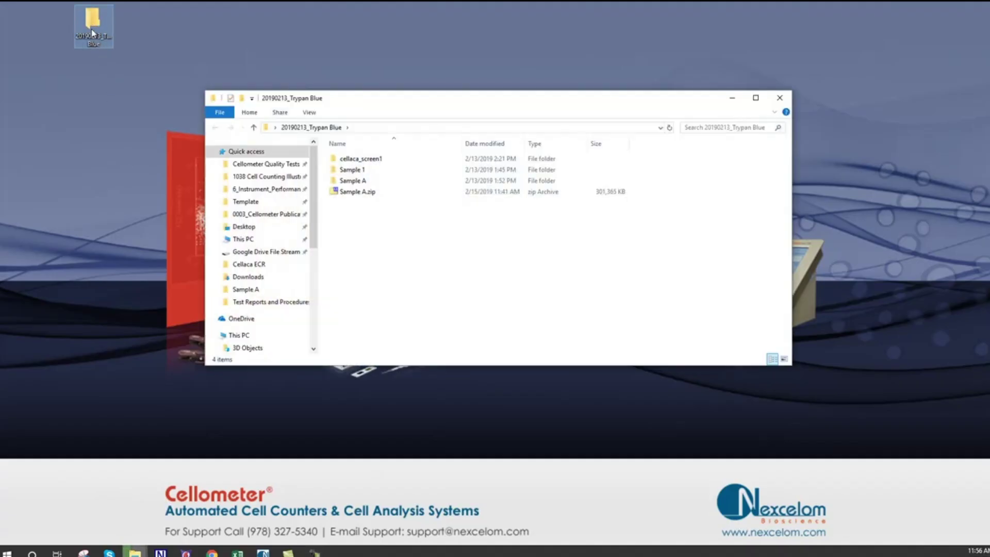
double_click(369, 183)
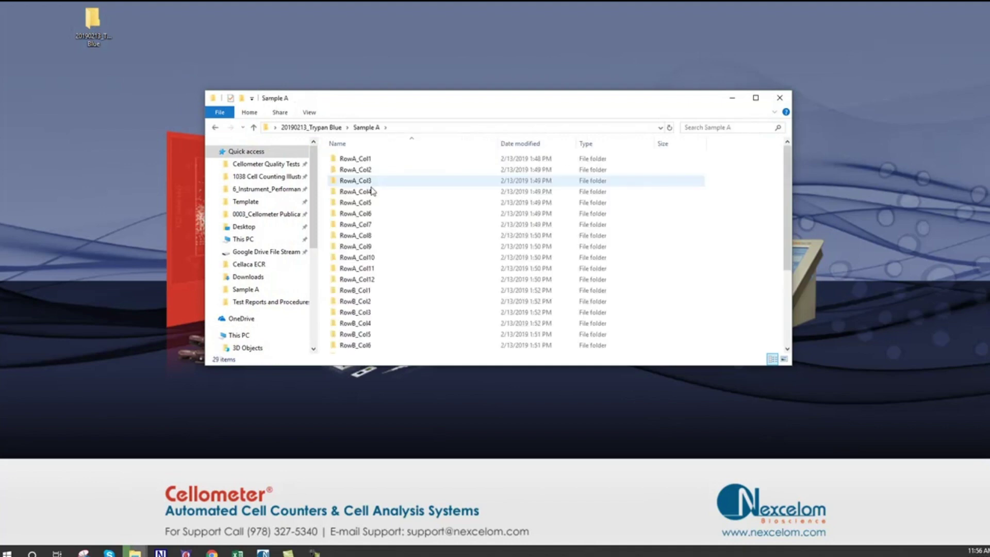
scroll(369, 258, down, 4)
double_click(376, 338)
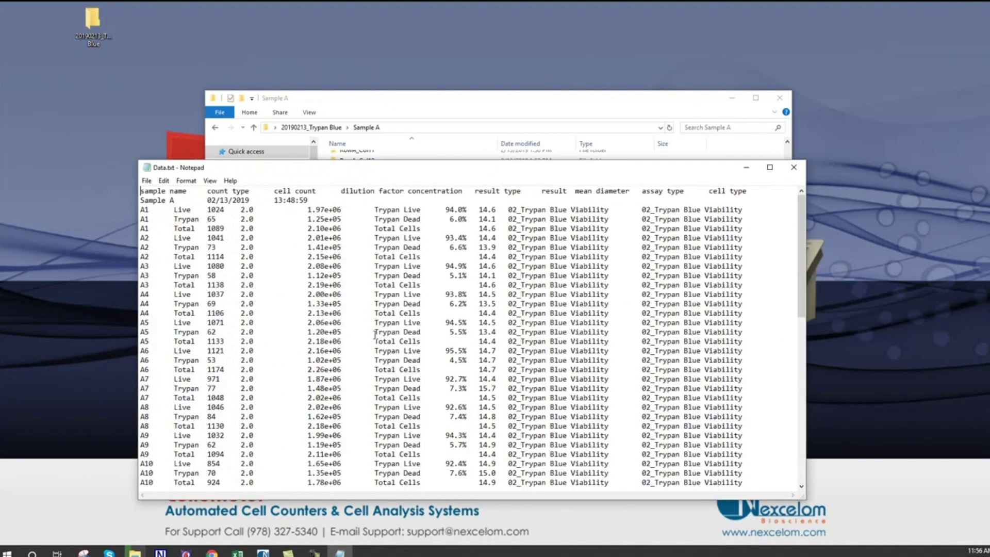
Step: Copy all of the Data.txt count data and paste it into Excel workbook Book1
click(164, 181)
click(175, 308)
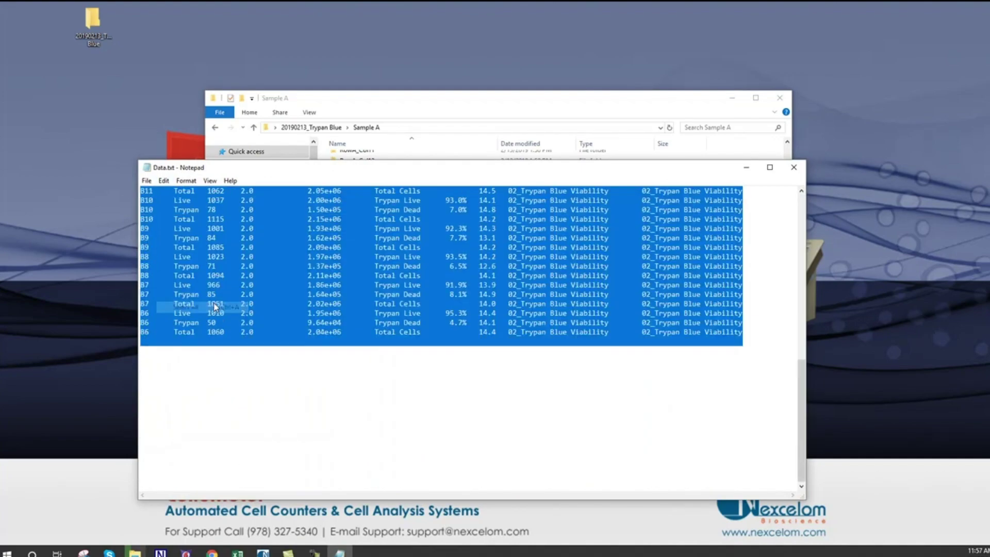
click(169, 181)
click(175, 220)
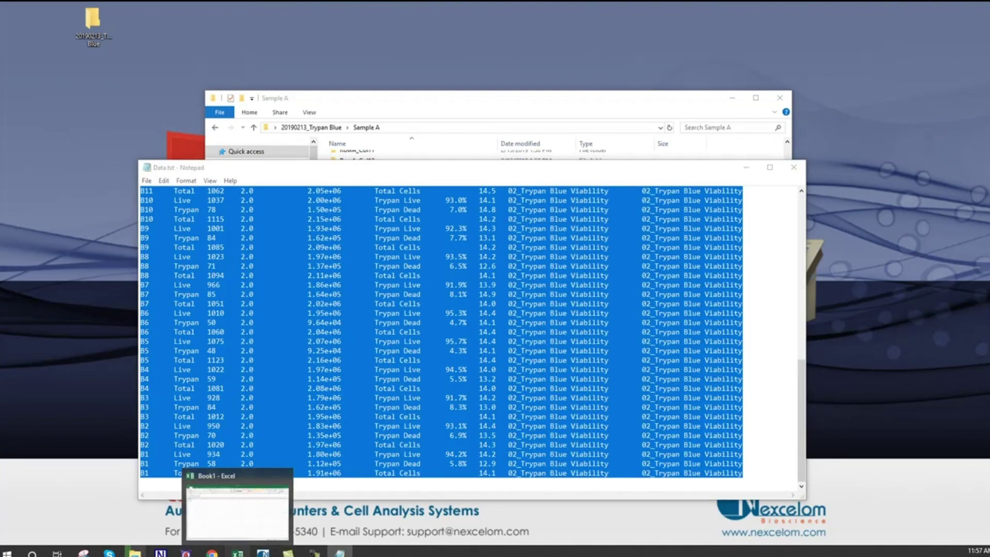
click(237, 551)
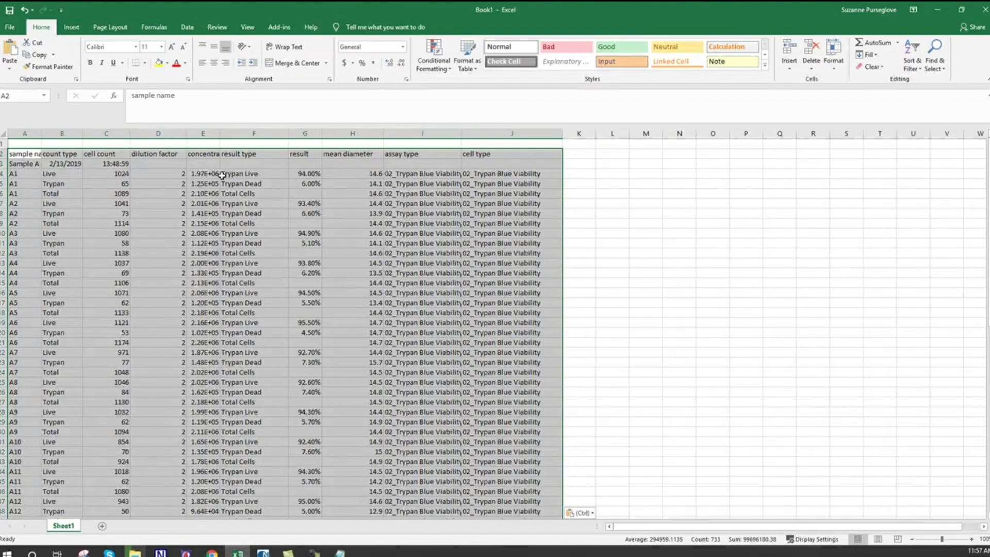
click(595, 197)
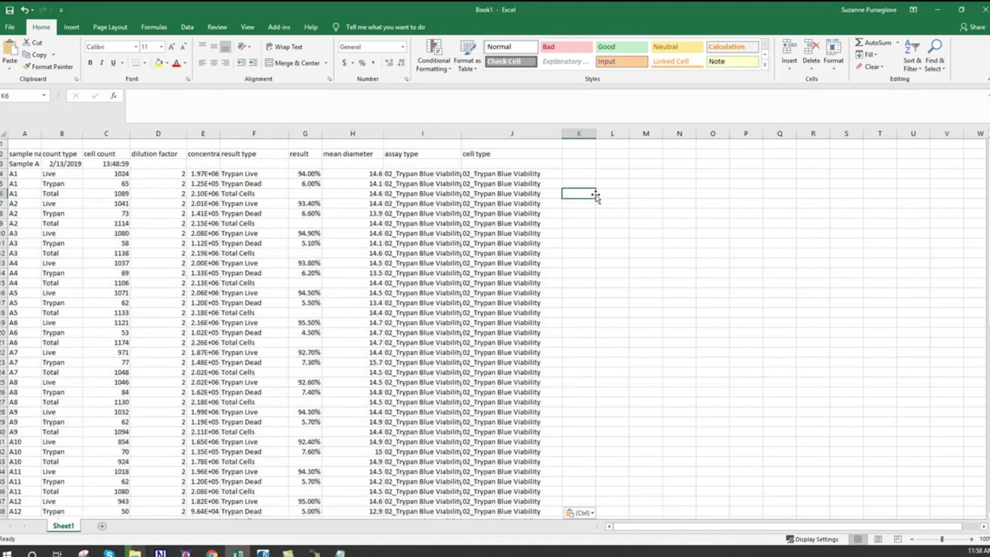